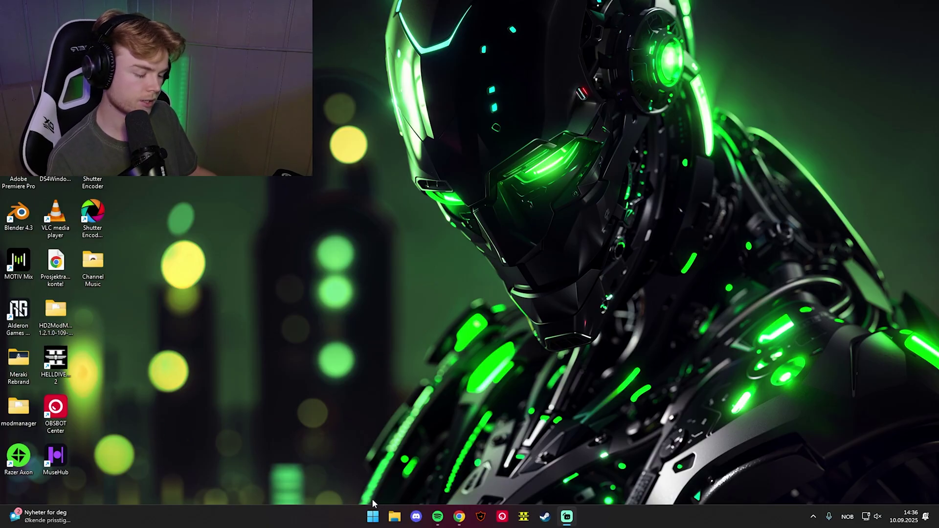
Open the %appdata% location from the Run dialog and go into the Arrowhead\Helldivers2 folder.
key("super+r")
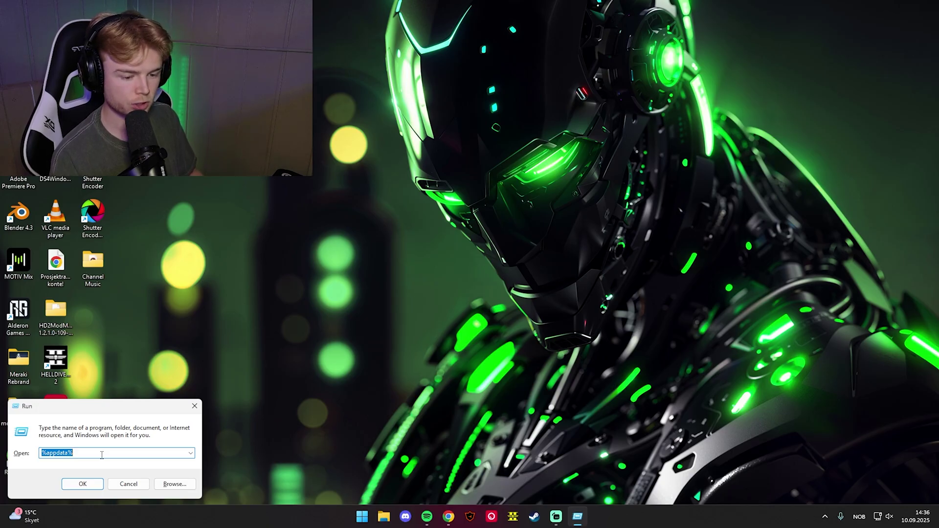
key("Return")
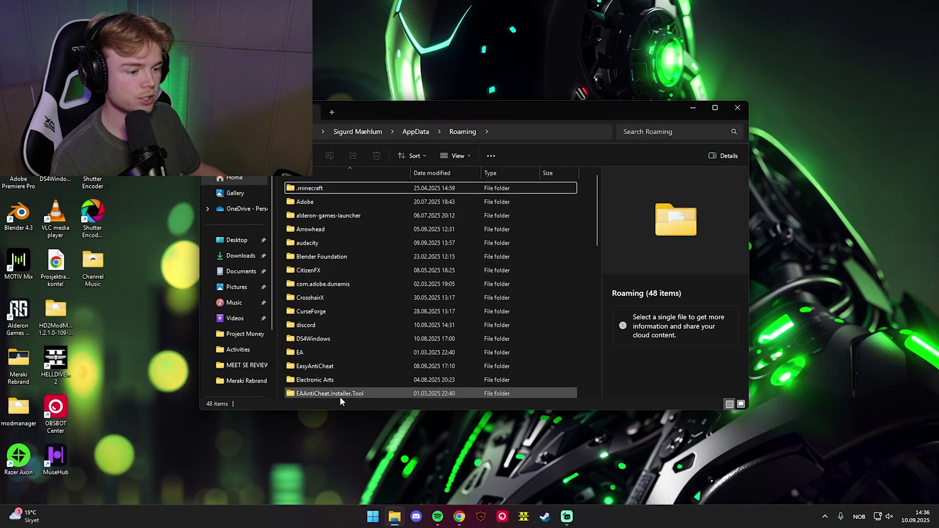
scroll(348, 387, "down", 7)
scroll(348, 387, "up", 6)
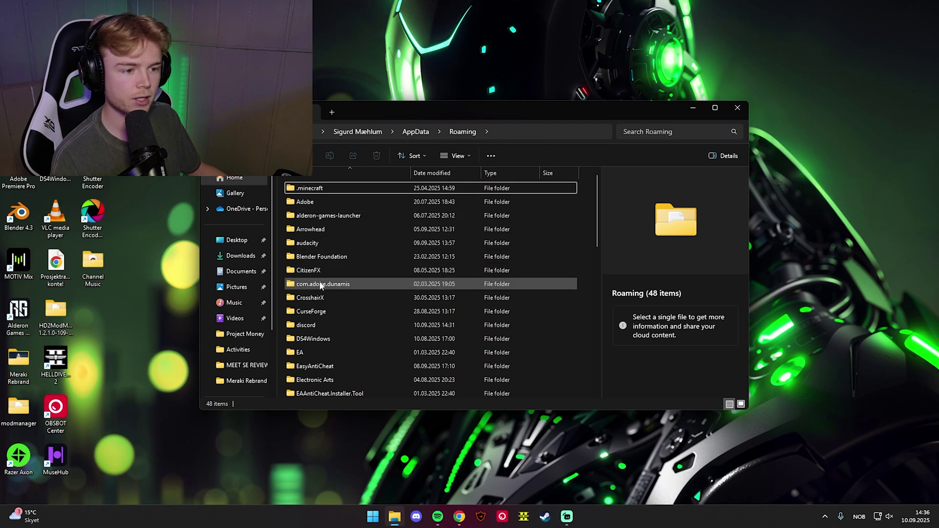
left_click(325, 229)
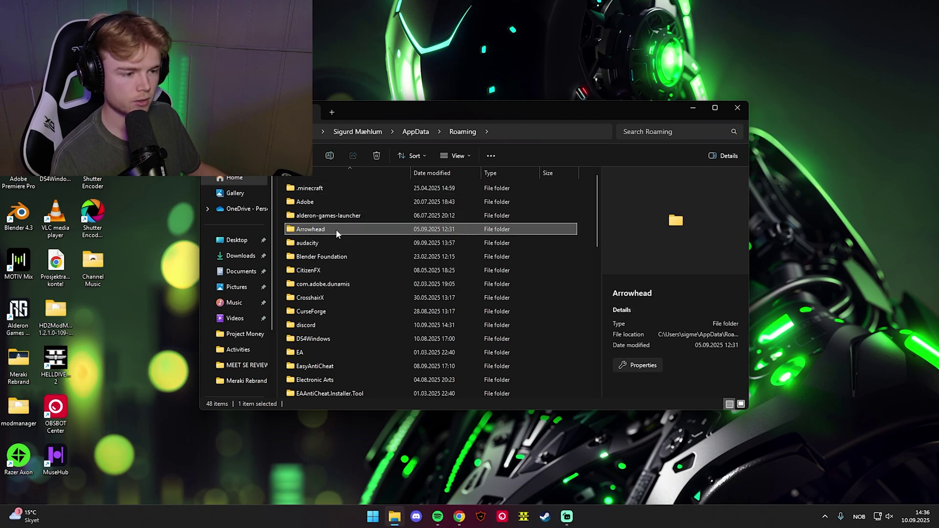
double_click(336, 229)
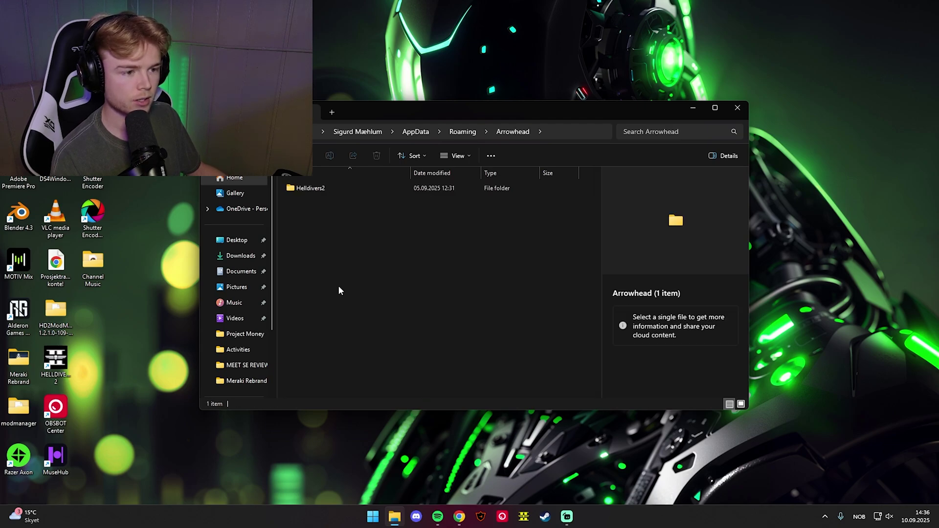
double_click(339, 193)
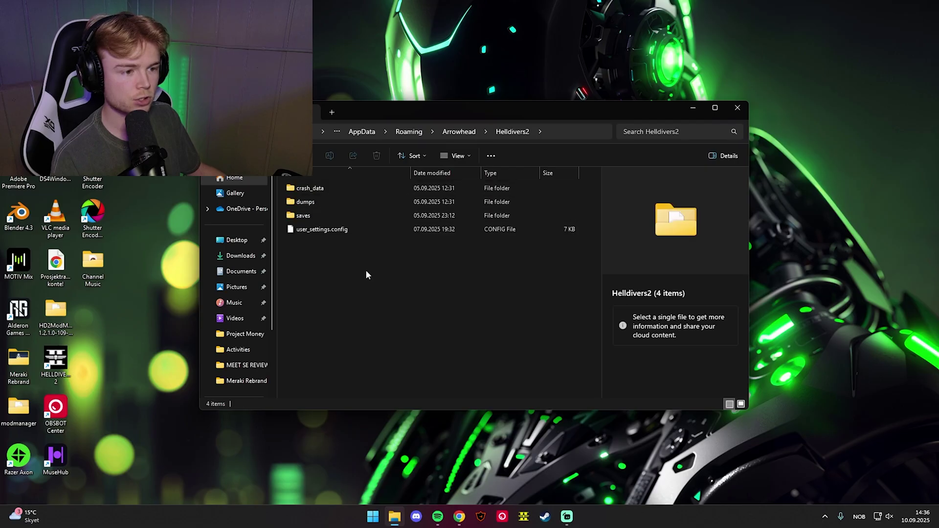
Select everything inside the Helldivers2 folder, clear the selection without deleting anything, and close the folder window.
left_click_drag(365, 312, 332, 193)
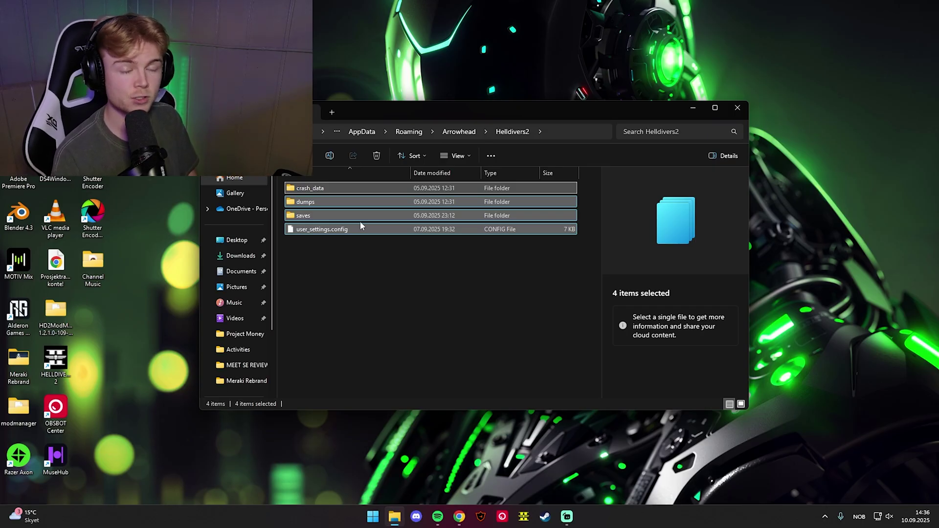
left_click(339, 268)
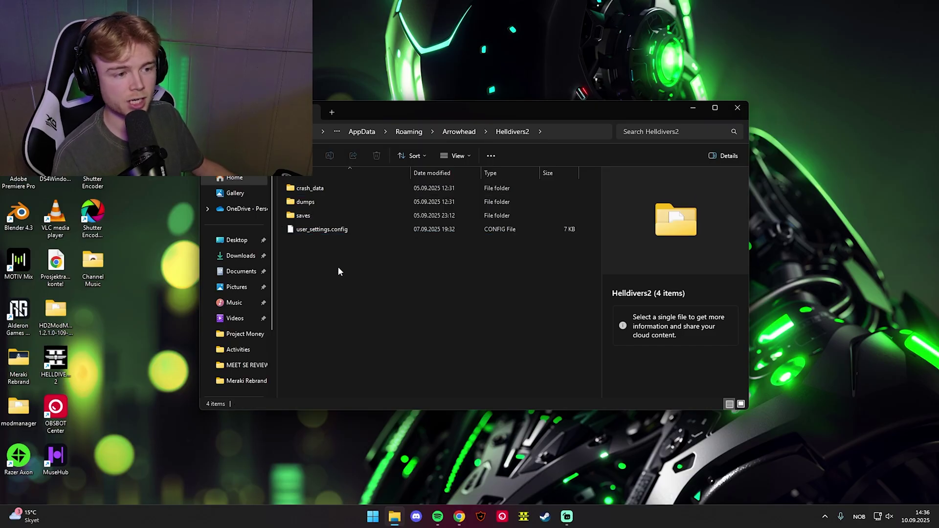
left_click(738, 109)
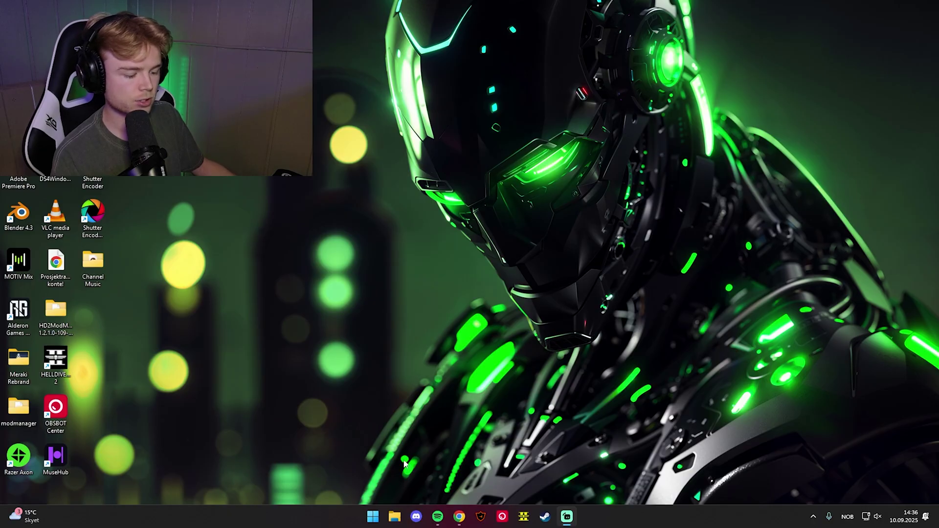
In File Explorer, go to the shadercache folder at Windows (C:)\Program Files (x86)\Steam\steamapps.
left_click(395, 517)
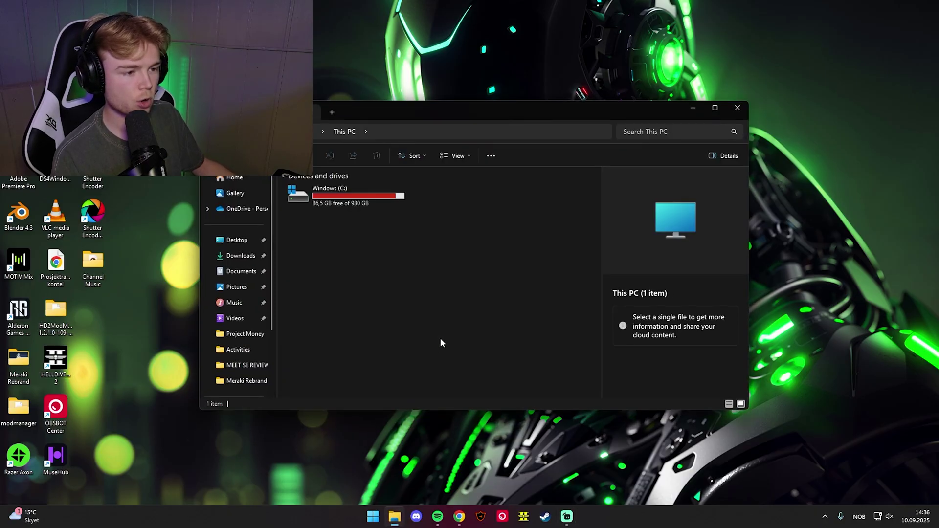
scroll(239, 313, "down", 2)
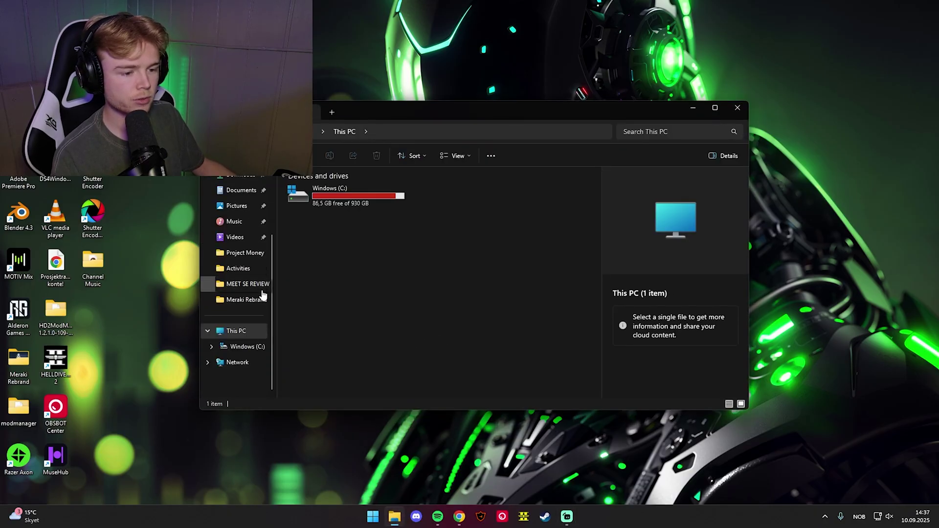
left_click(245, 347)
double_click(324, 325)
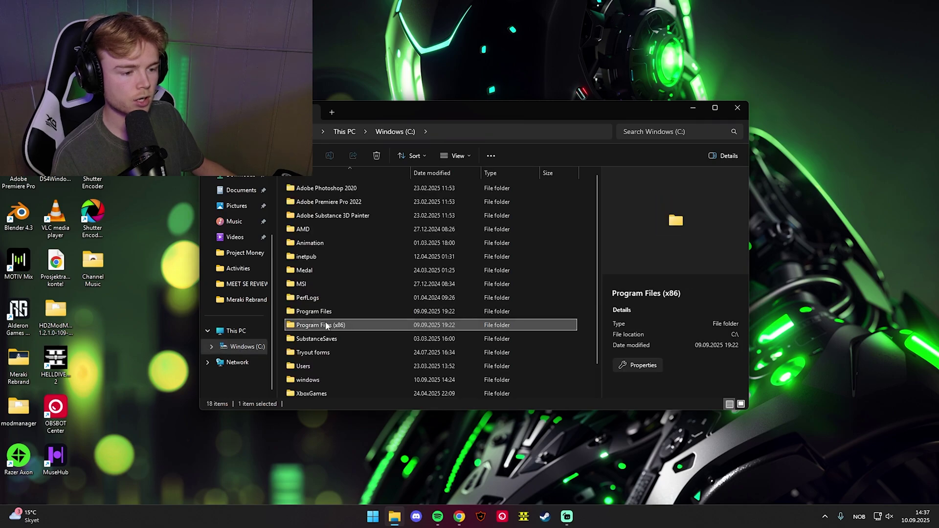
scroll(327, 325, "down", 4)
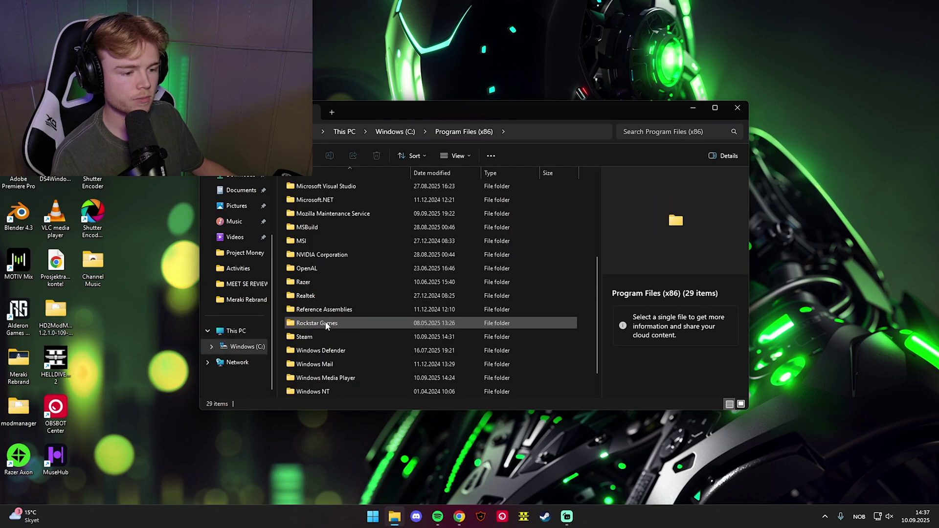
left_click(314, 338)
double_click(315, 337)
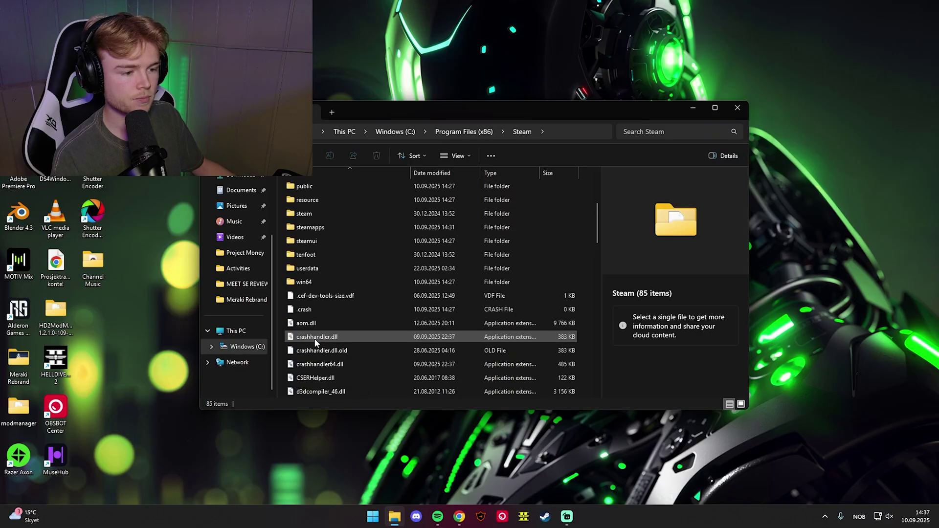
left_click(321, 273)
double_click(322, 271)
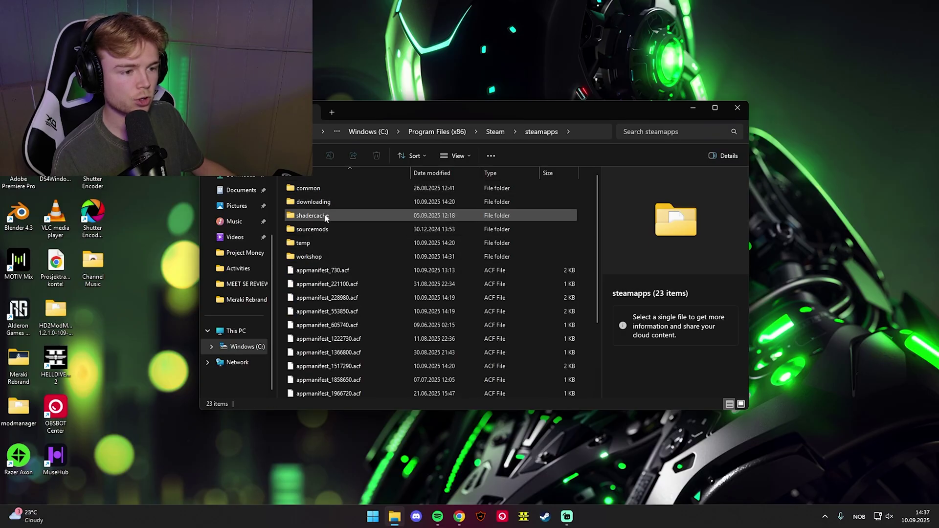
double_click(355, 216)
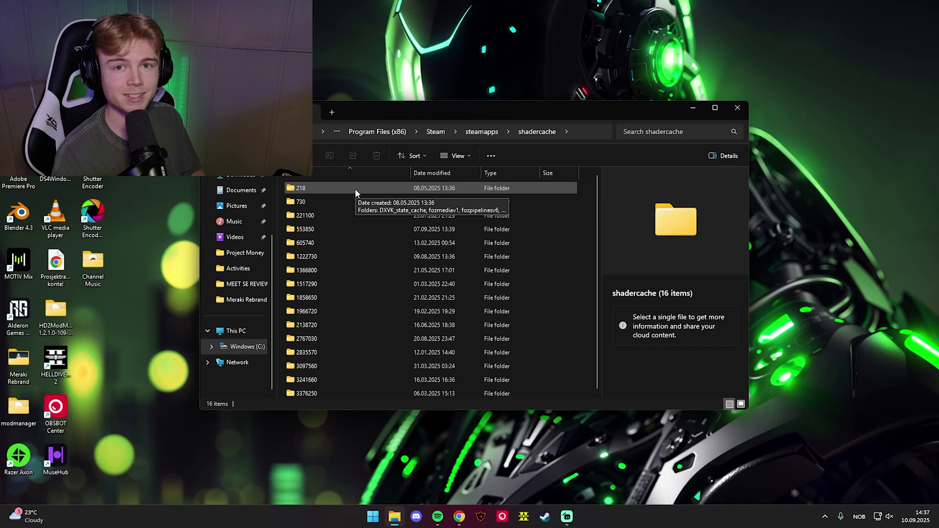
Permanently delete the 553850 folder from shadercache and close the folder window.
left_click(331, 230)
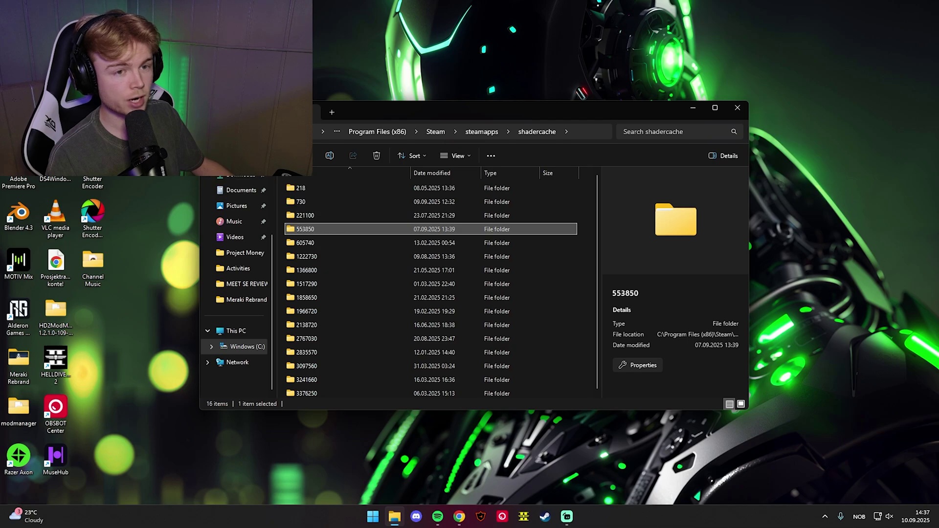
key("Delete")
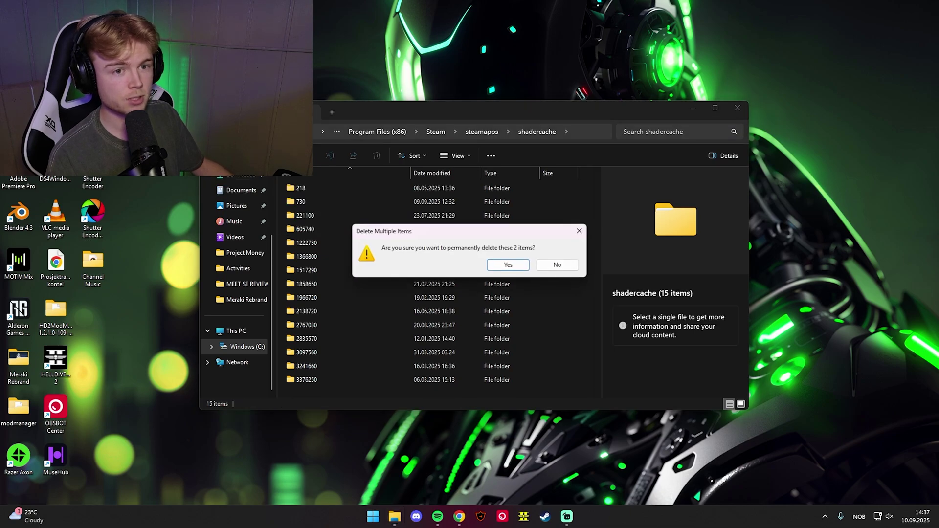
left_click(509, 265)
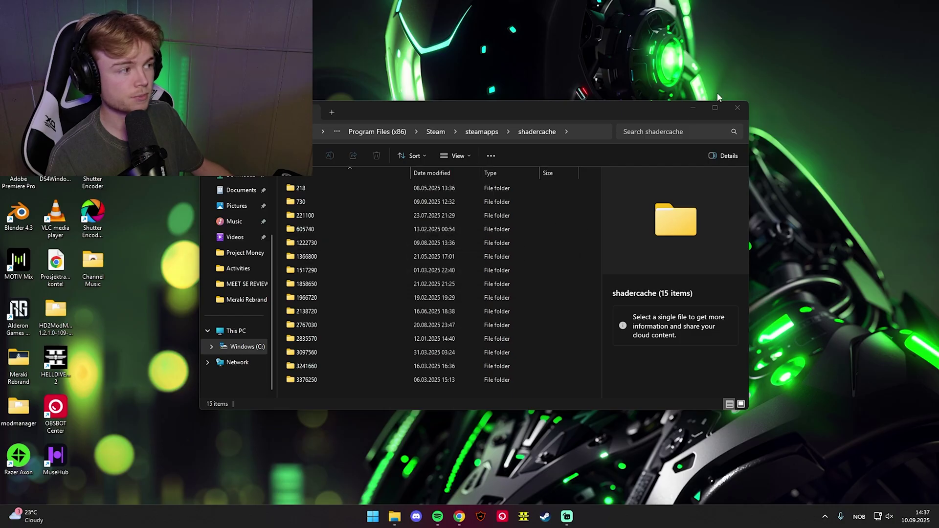
left_click(738, 108)
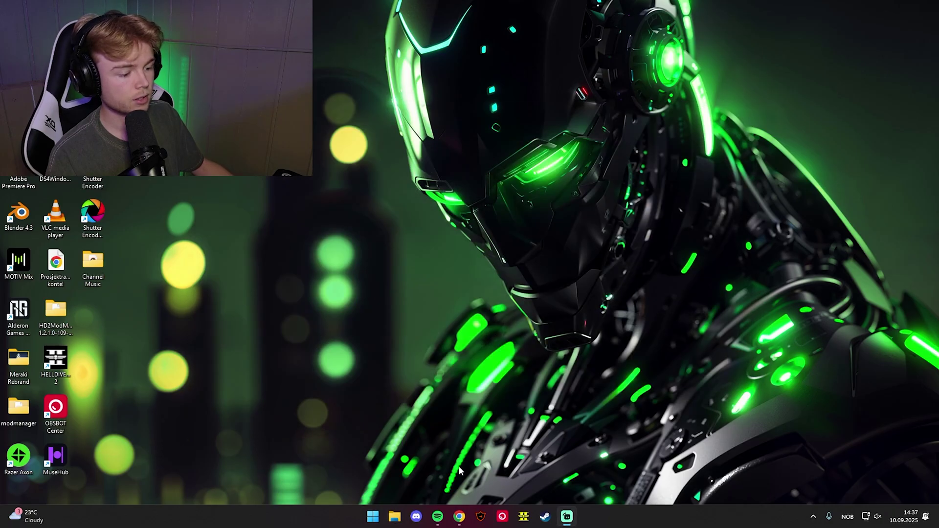
Switch to Steam and start verifying the integrity of the HELLDIVERS 2 game files from its Installed Files properties.
left_click(546, 517)
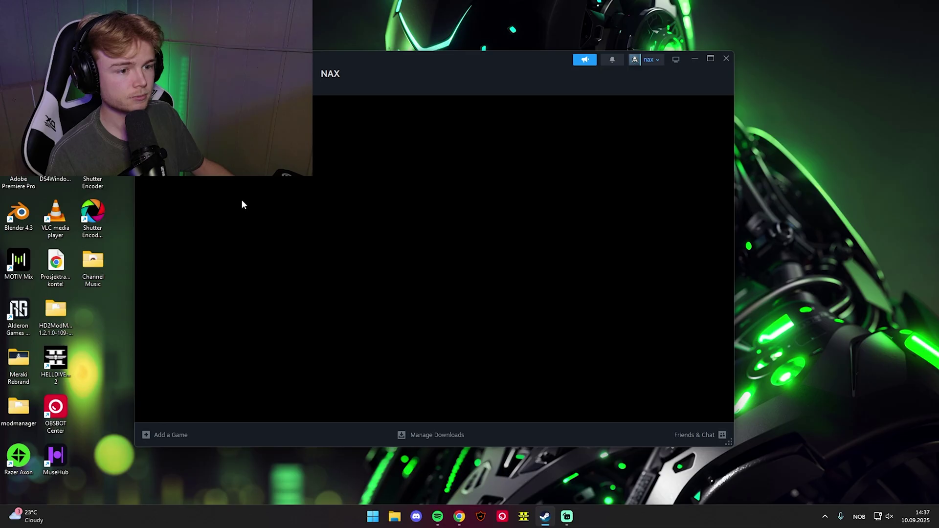
left_click(200, 209)
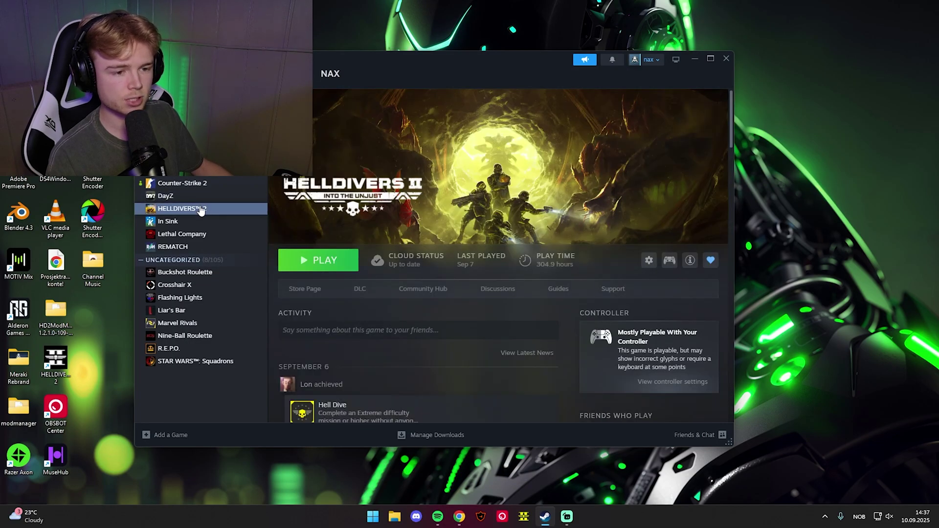
right_click(200, 209)
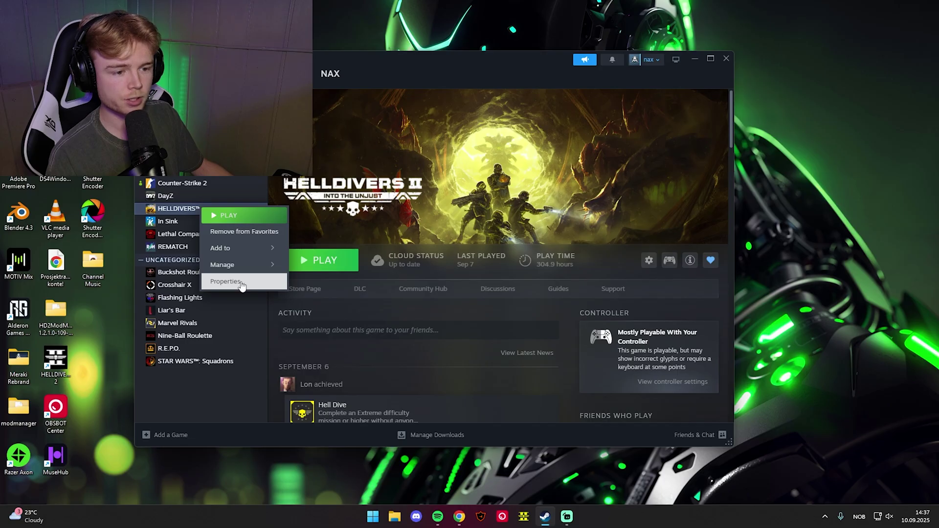
left_click(225, 282)
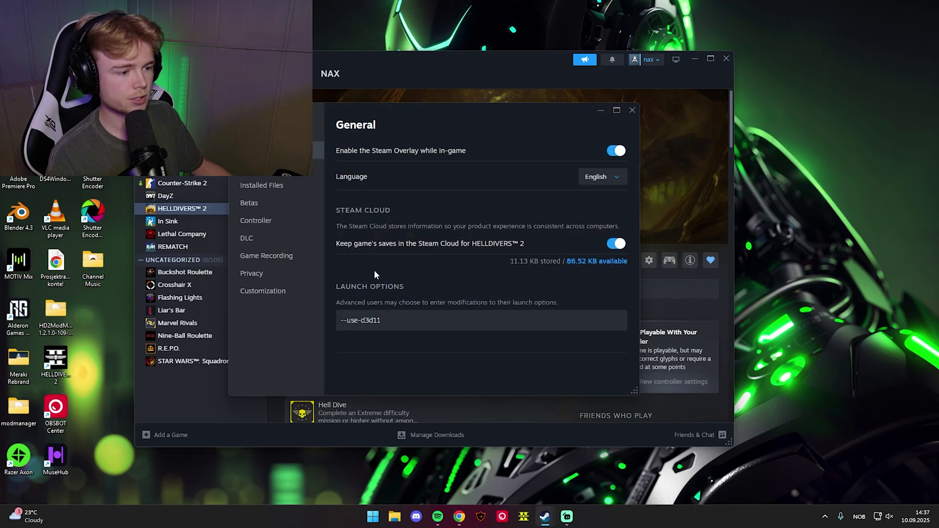
left_click(263, 185)
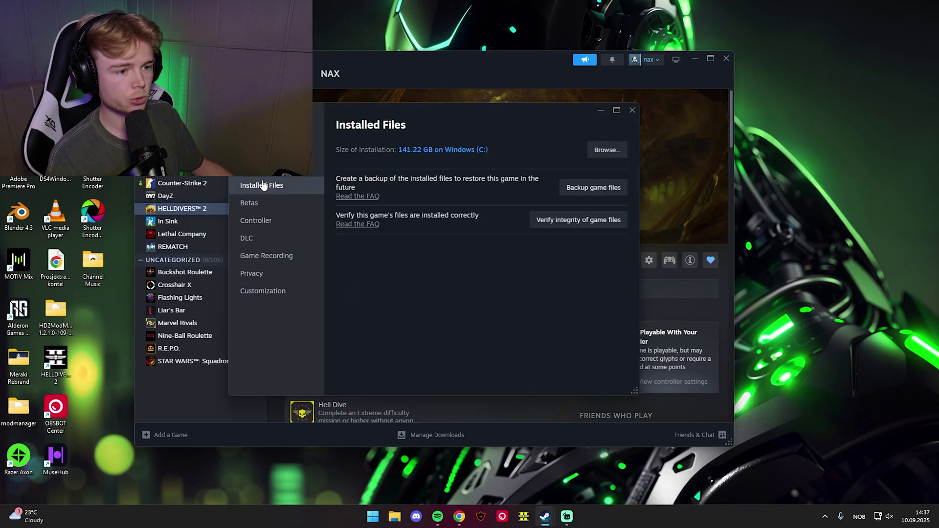
left_click(578, 220)
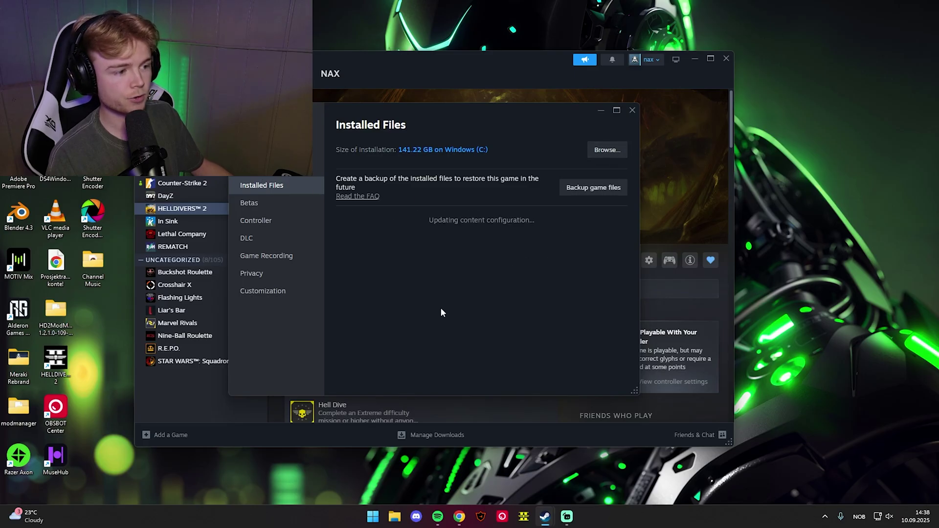